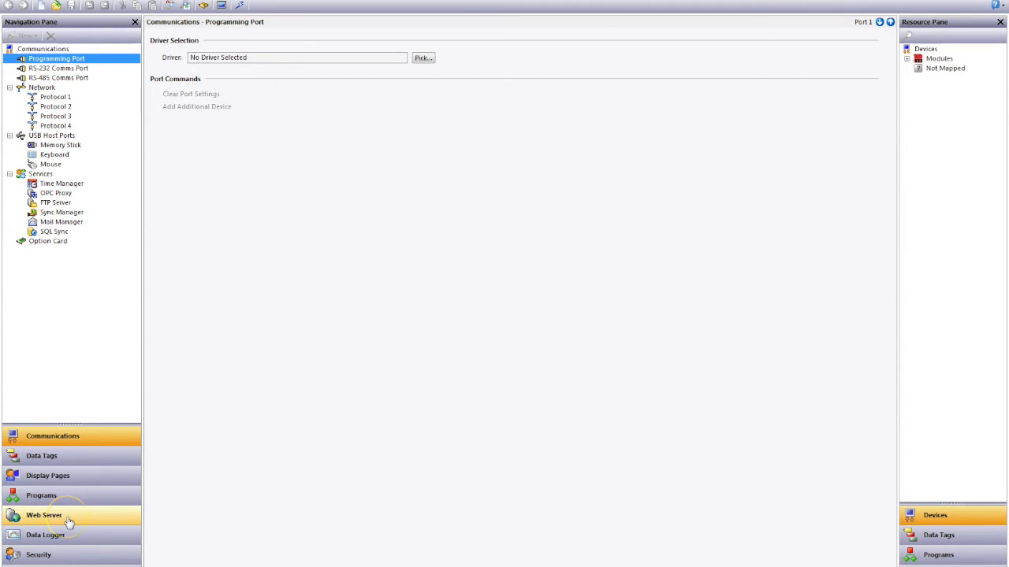
- Browse the ProcessStatus, Simple, Production and ProductionRun display pages
click(63, 475)
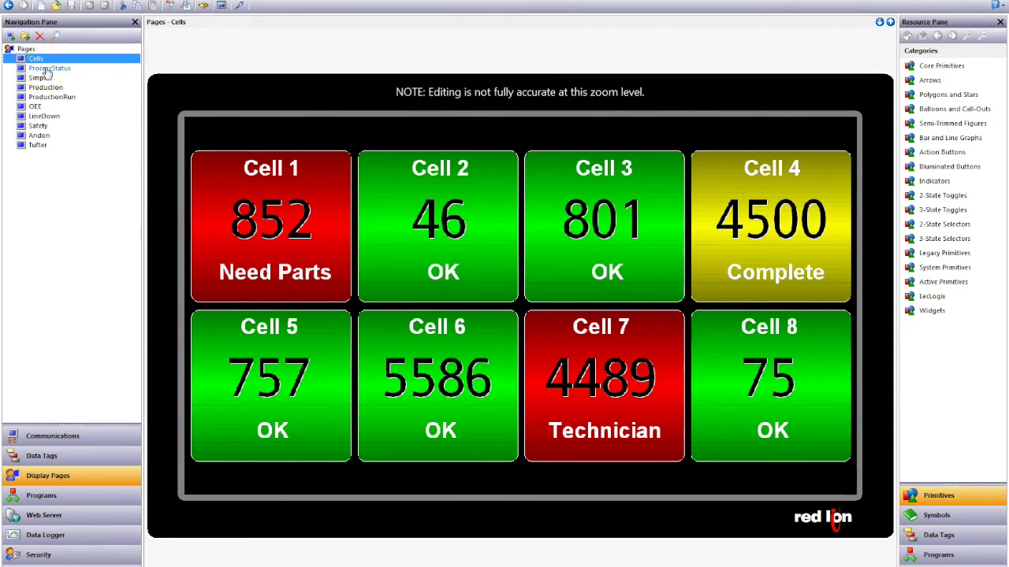
click(47, 70)
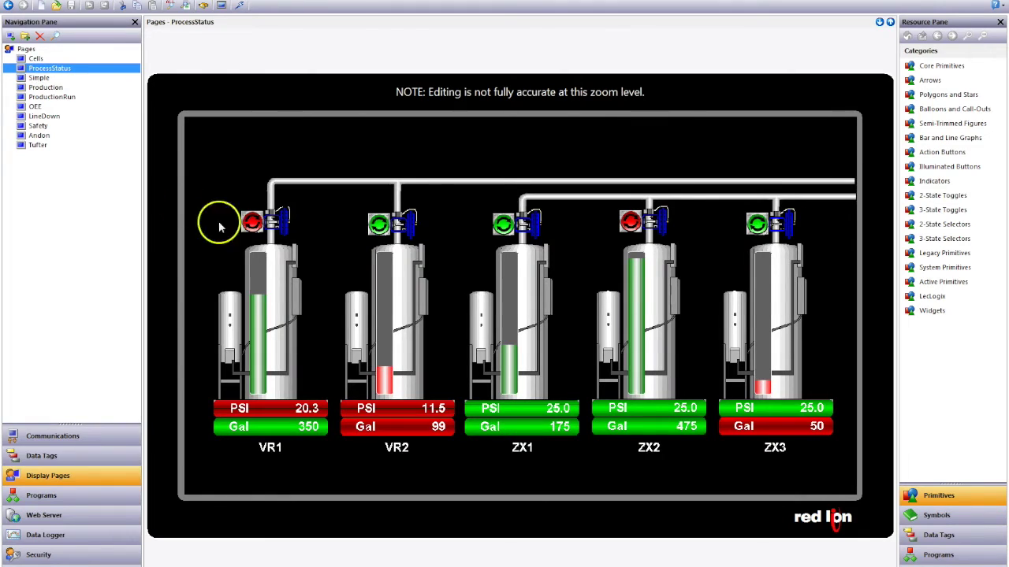
click(41, 78)
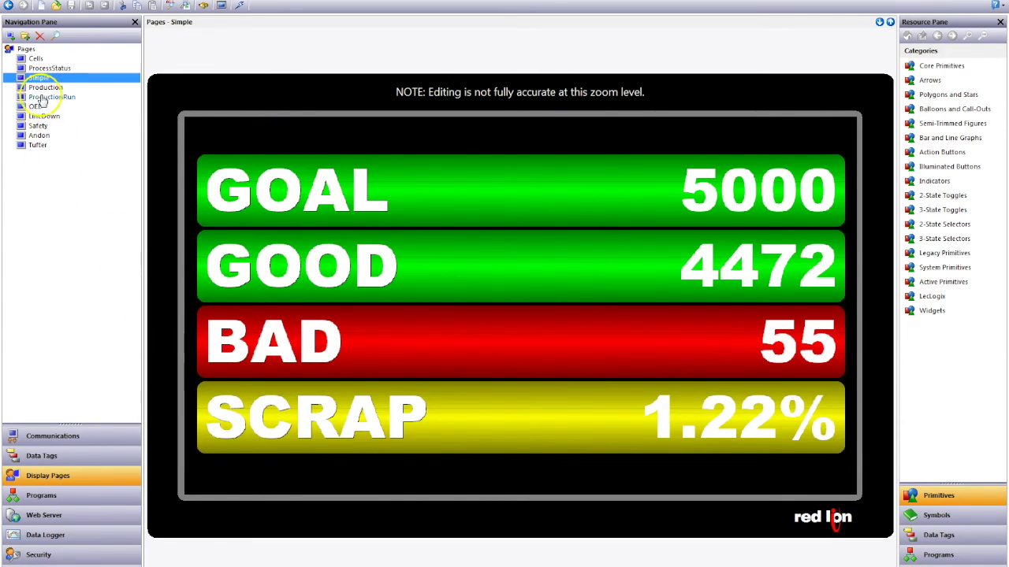
click(45, 87)
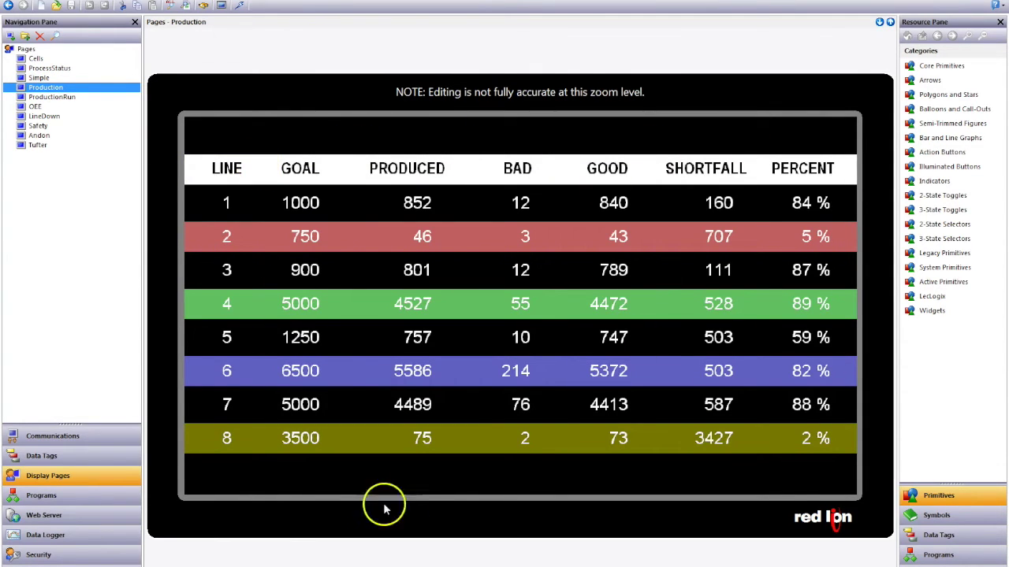
click(62, 98)
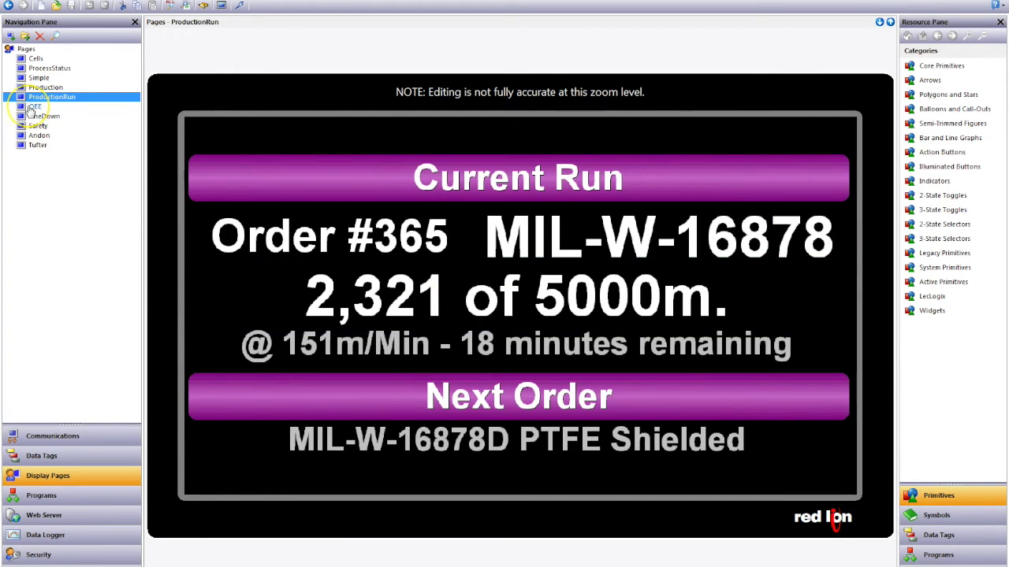
- View the OEE, LineDown, Safety, Andon and Tufter pages, then show the web server's Basic Data Page
click(32, 107)
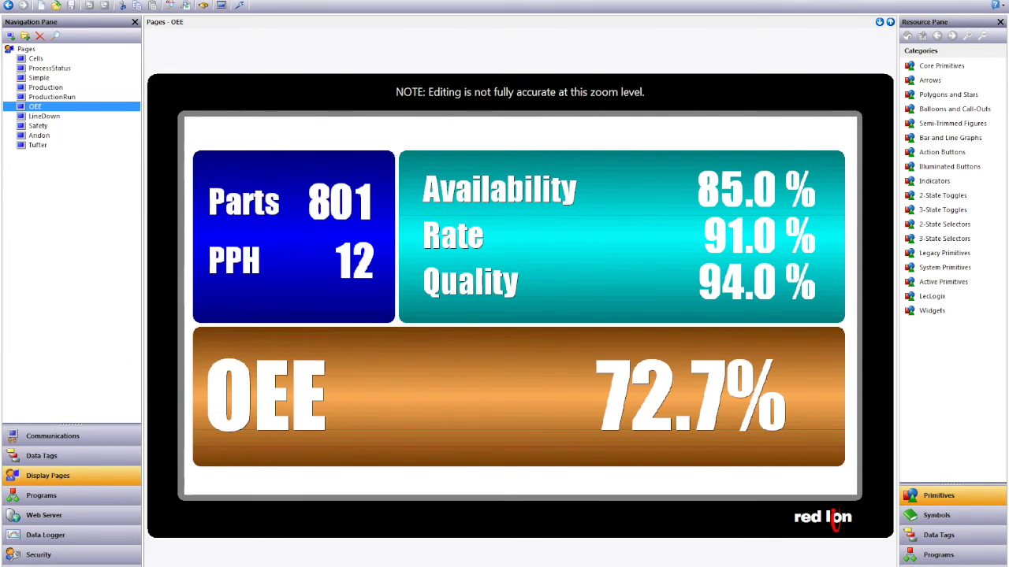
click(40, 116)
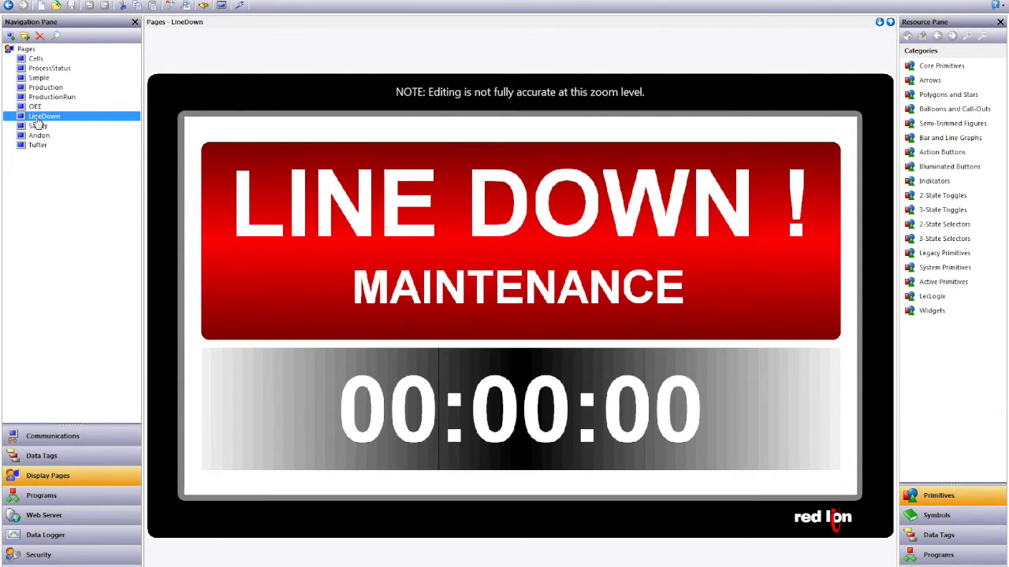
click(38, 126)
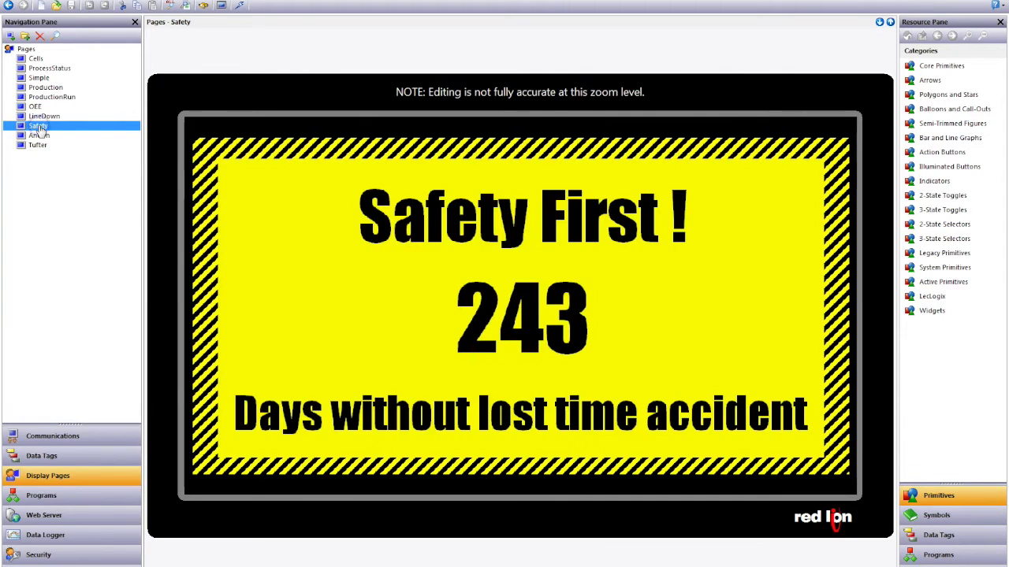
click(38, 137)
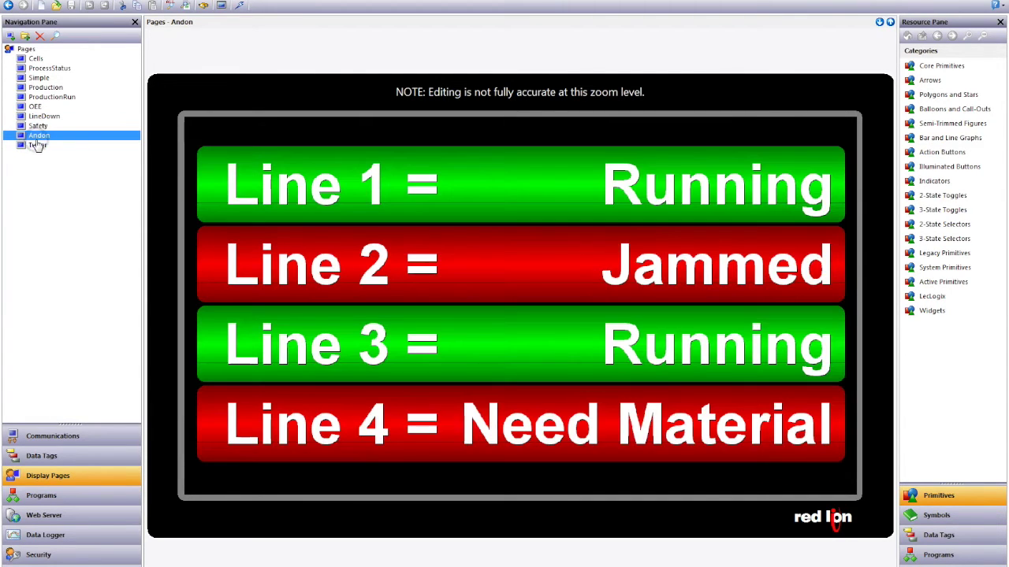
click(38, 145)
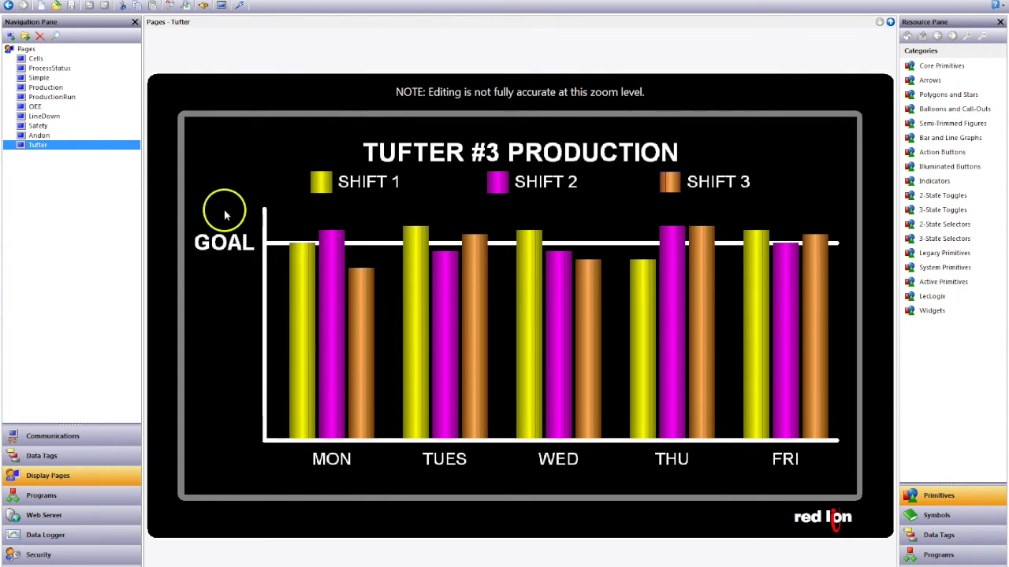
click(71, 524)
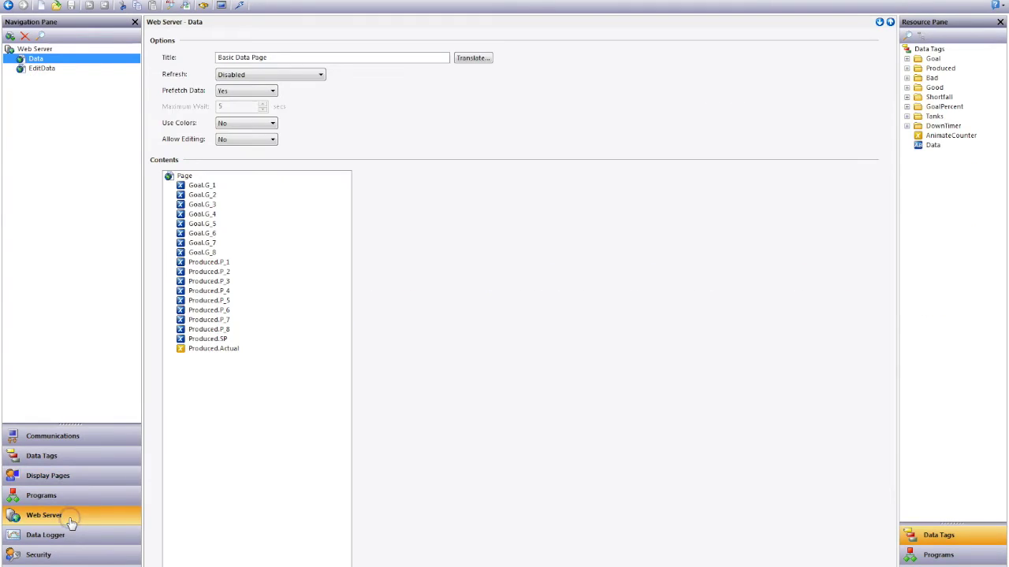
- Review the web server's general settings, selecting the Red Lion PTV site title
click(35, 49)
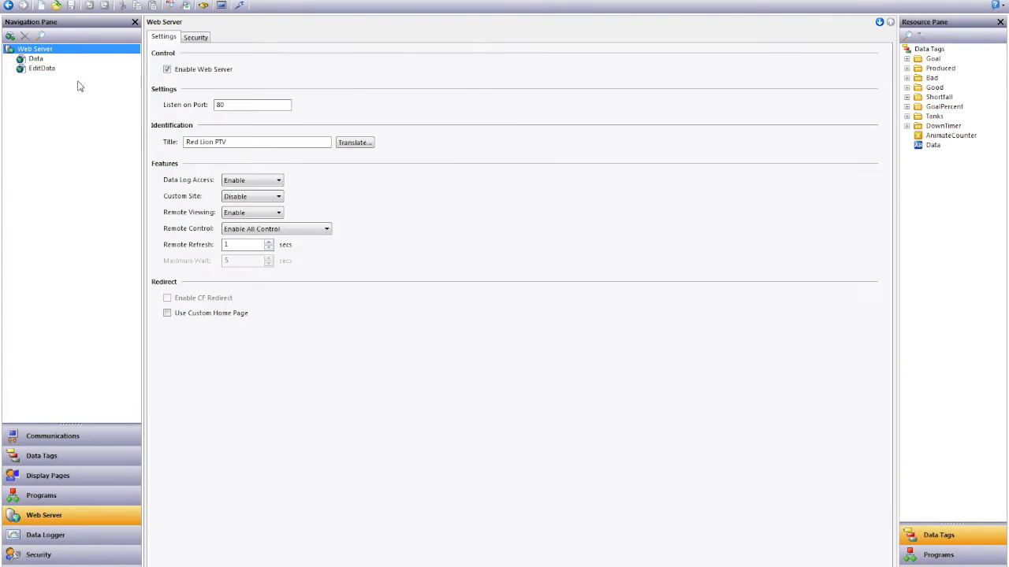
drag(244, 142, 137, 141)
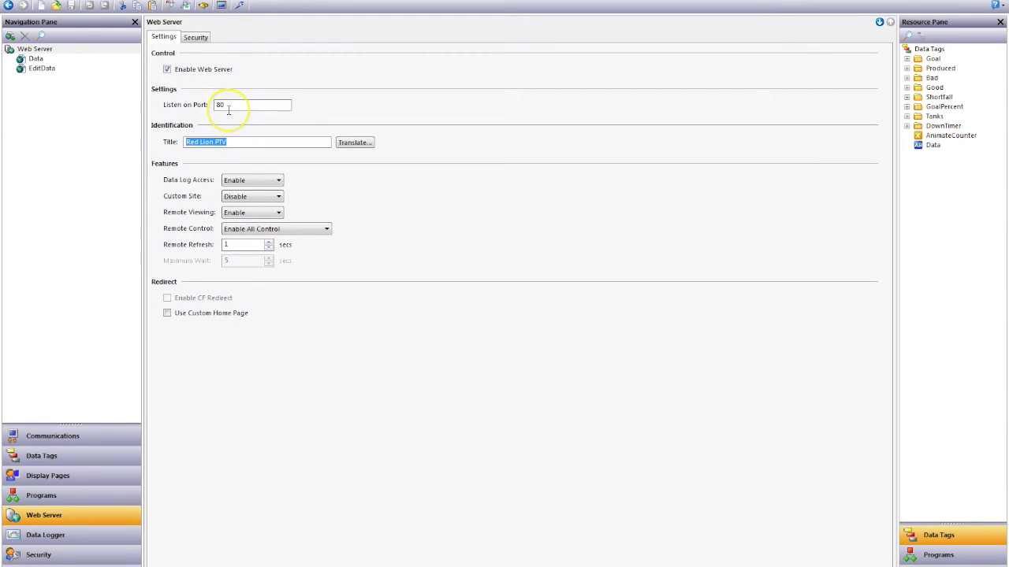
mouse_move(228, 111)
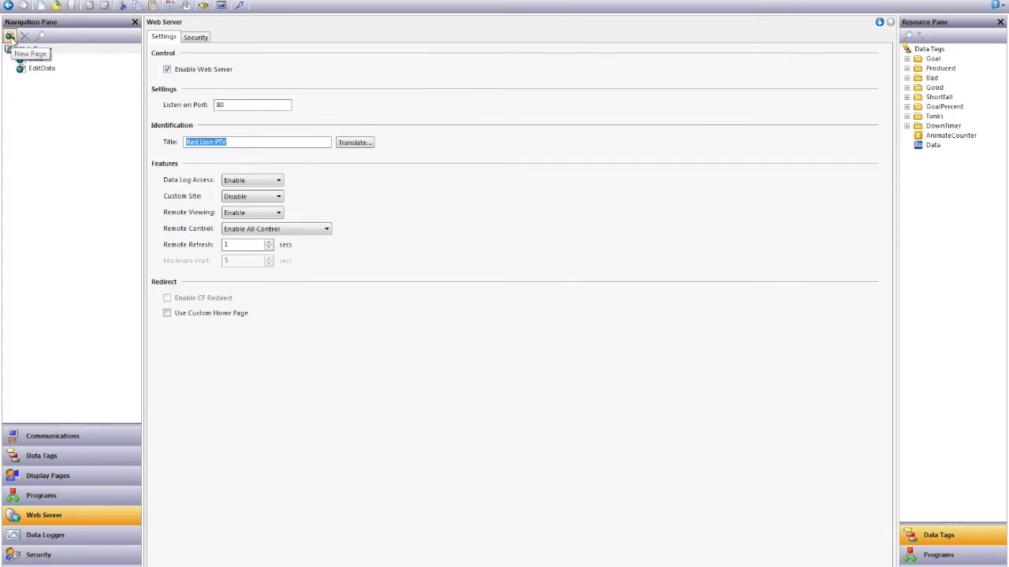
- Make EditData an editable page titled 'Editable Data Page' listing Goal.G_1 to Goal.G_8
click(36, 60)
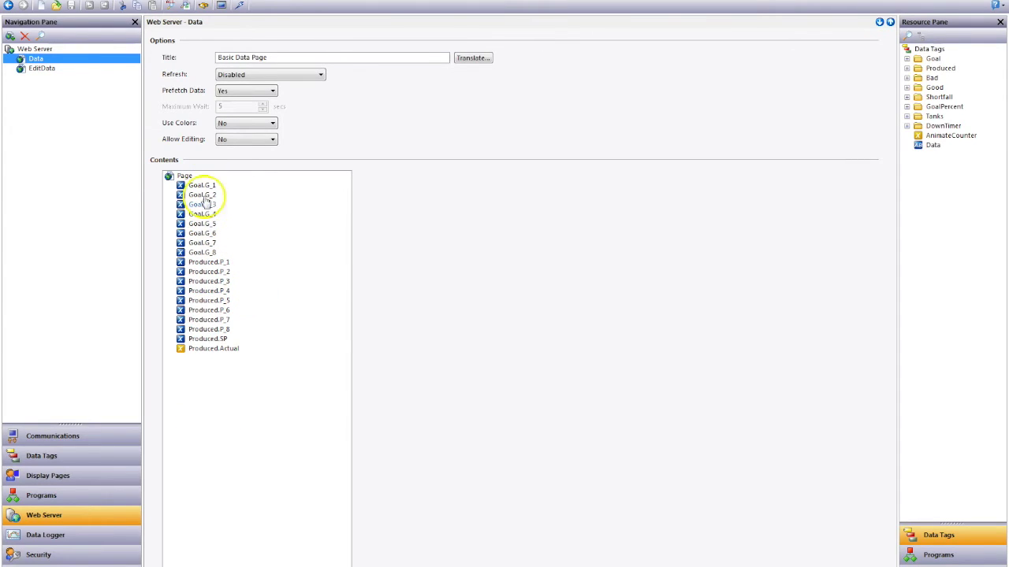
click(42, 69)
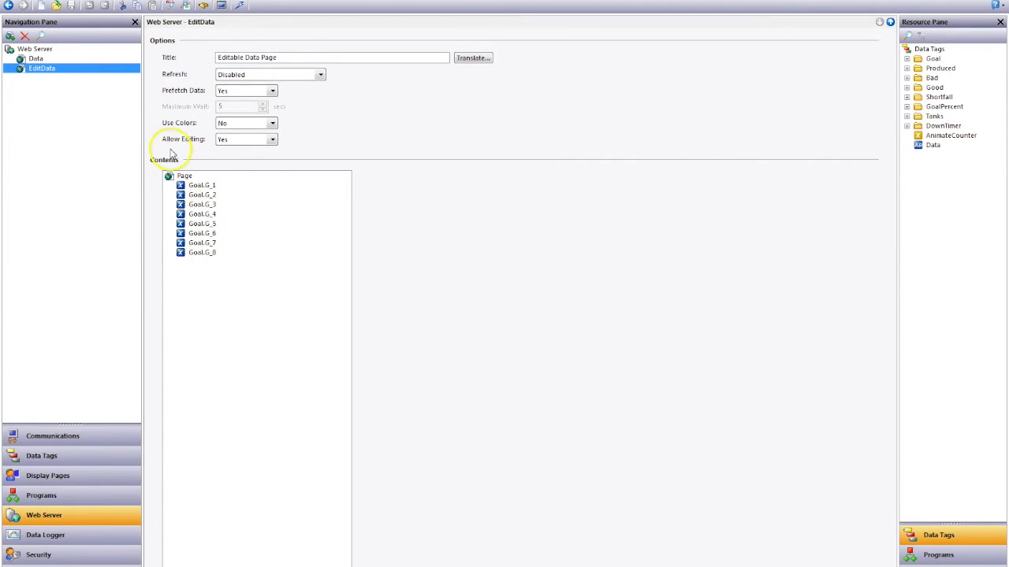
click(245, 143)
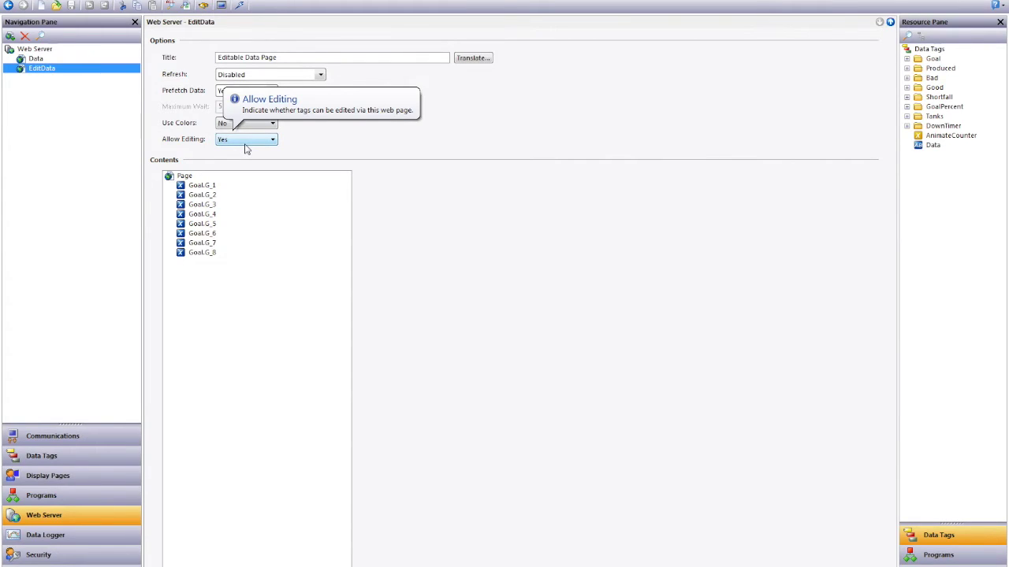
drag(221, 167, 206, 265)
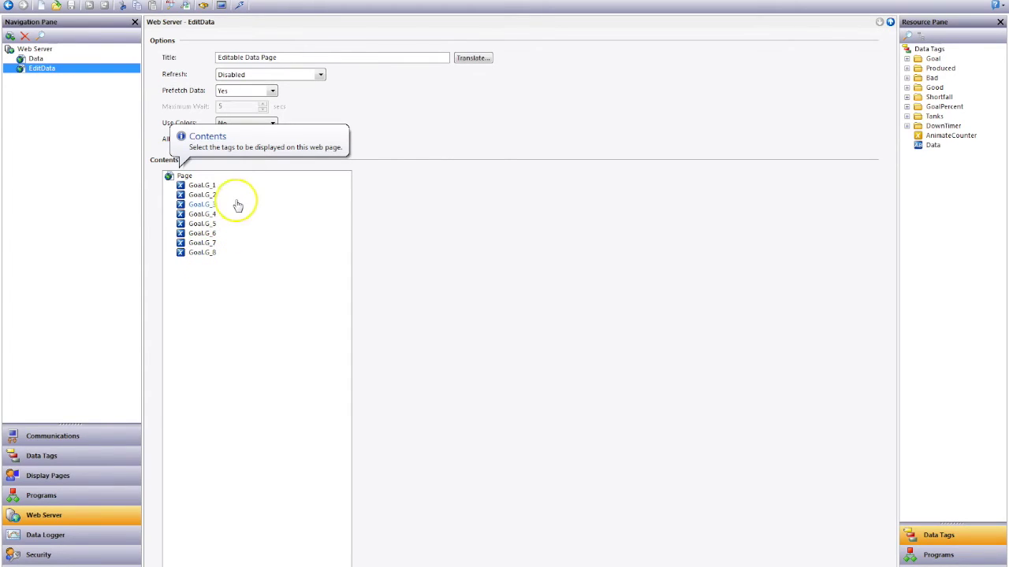
click(33, 49)
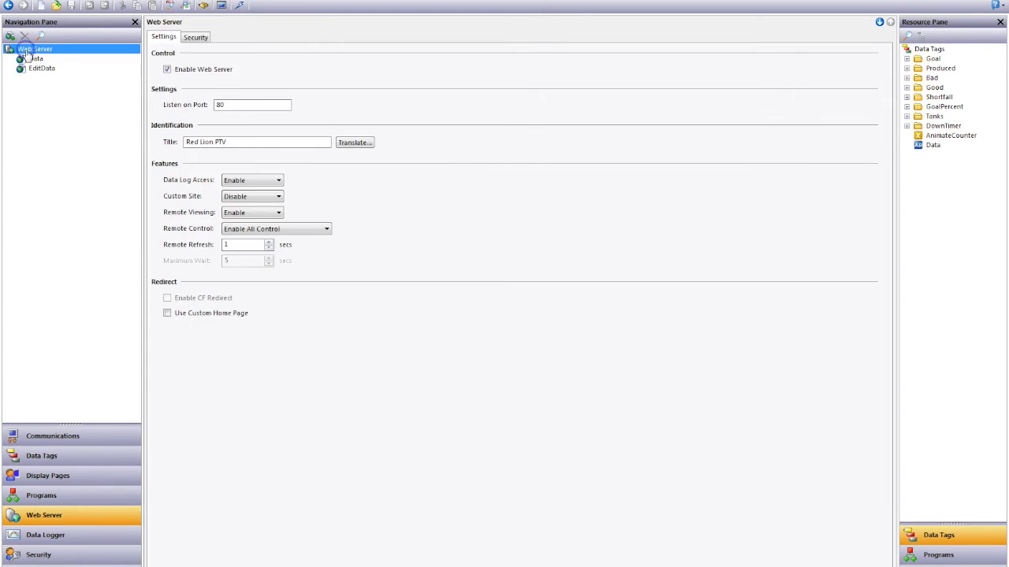
- On the Security tab, try Basic and Digest authentication, then set the method back to None
click(194, 38)
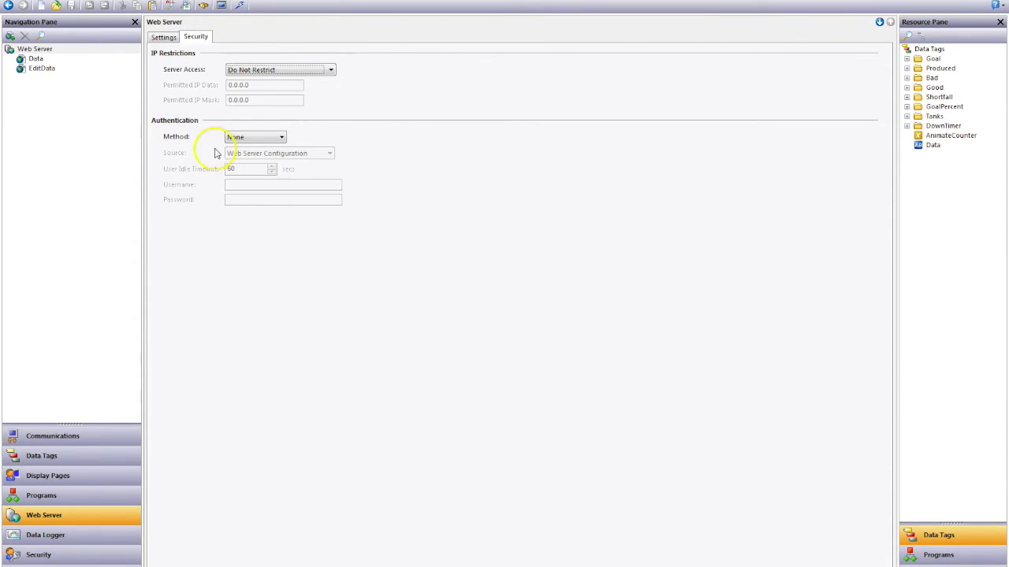
click(268, 138)
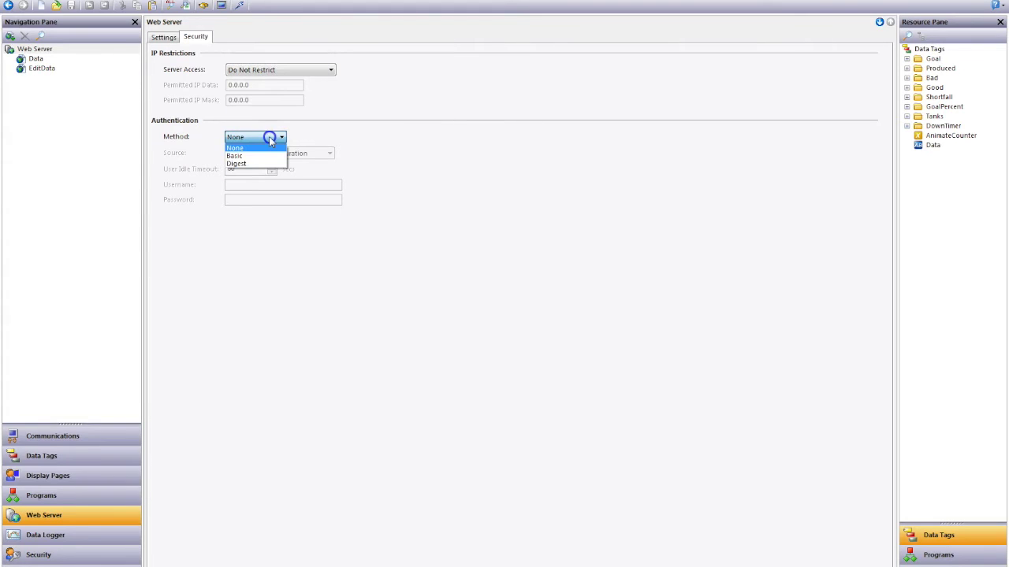
click(266, 156)
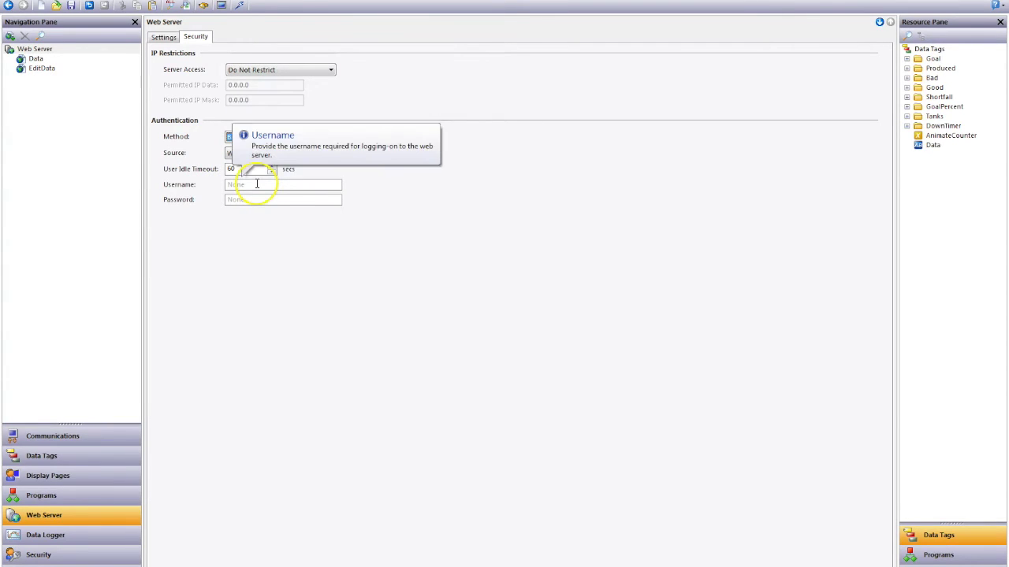
click(281, 137)
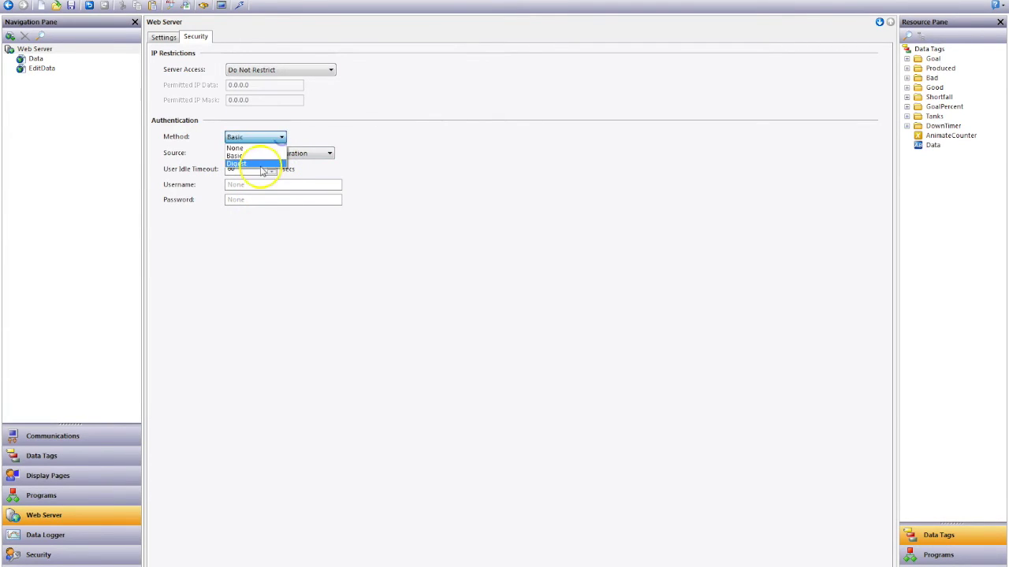
click(258, 164)
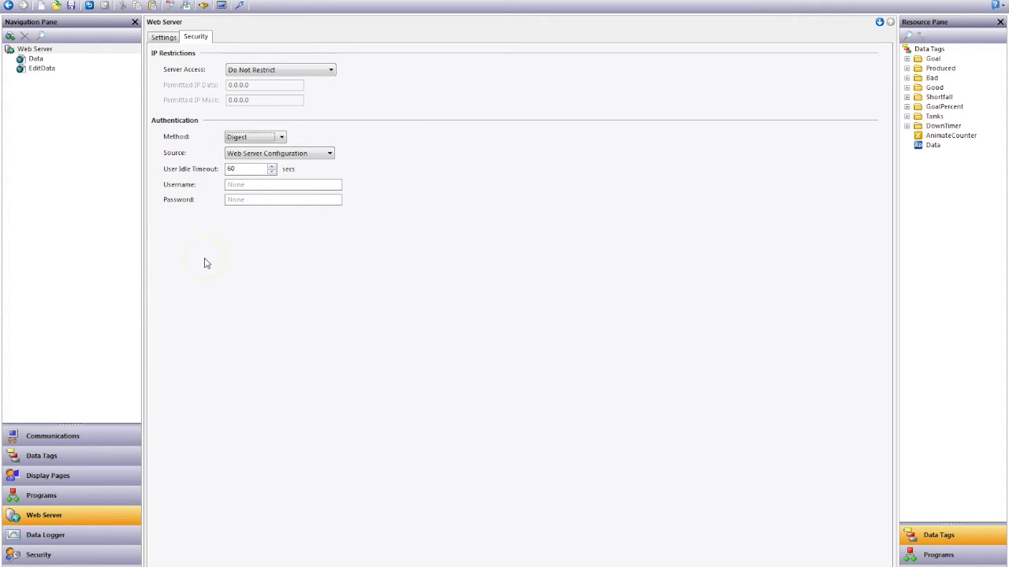
click(232, 201)
click(256, 138)
click(261, 148)
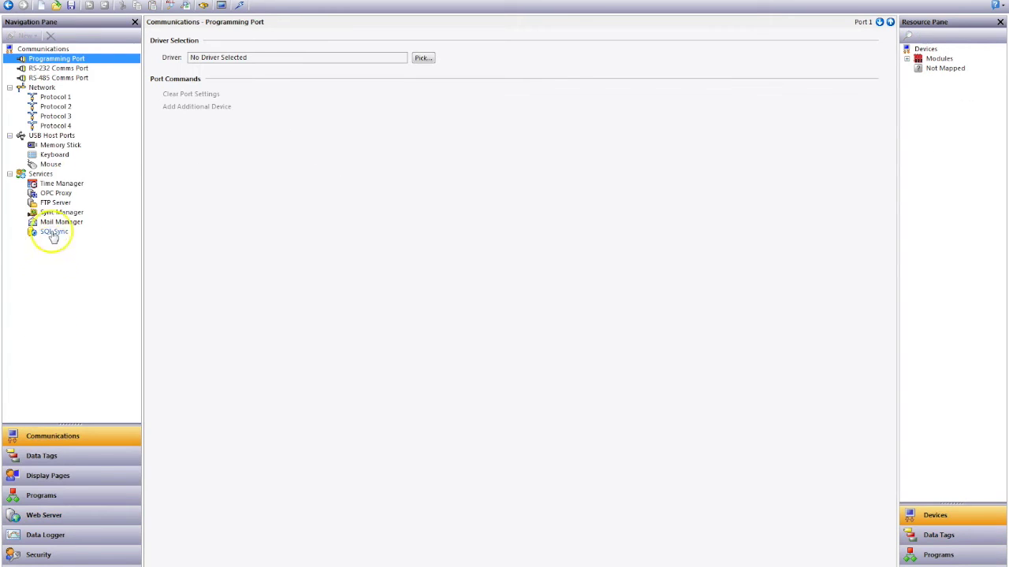
- Show the Ethernet 1 network settings and select the IP address 192.168.0.20
click(41, 87)
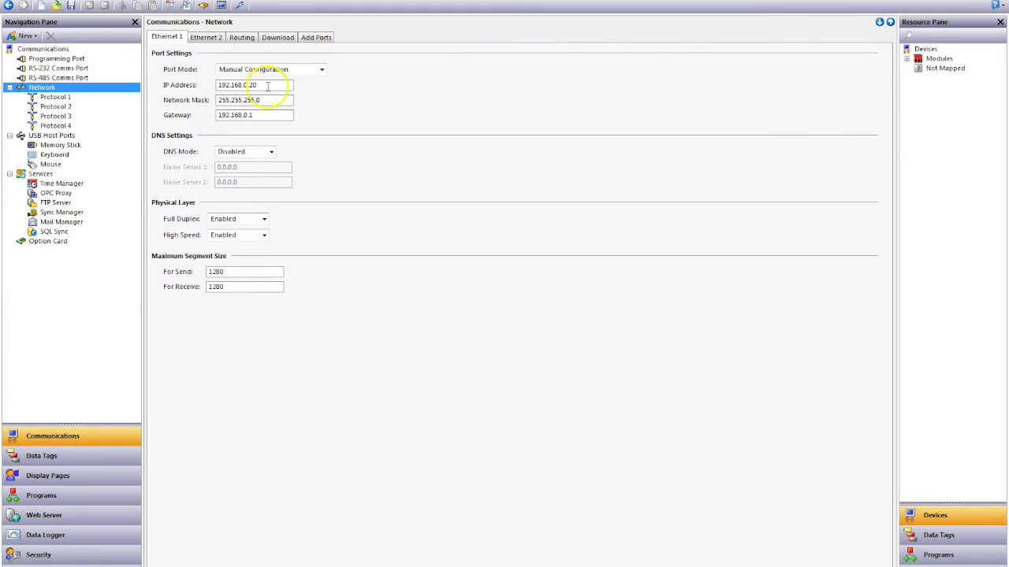
click(268, 86)
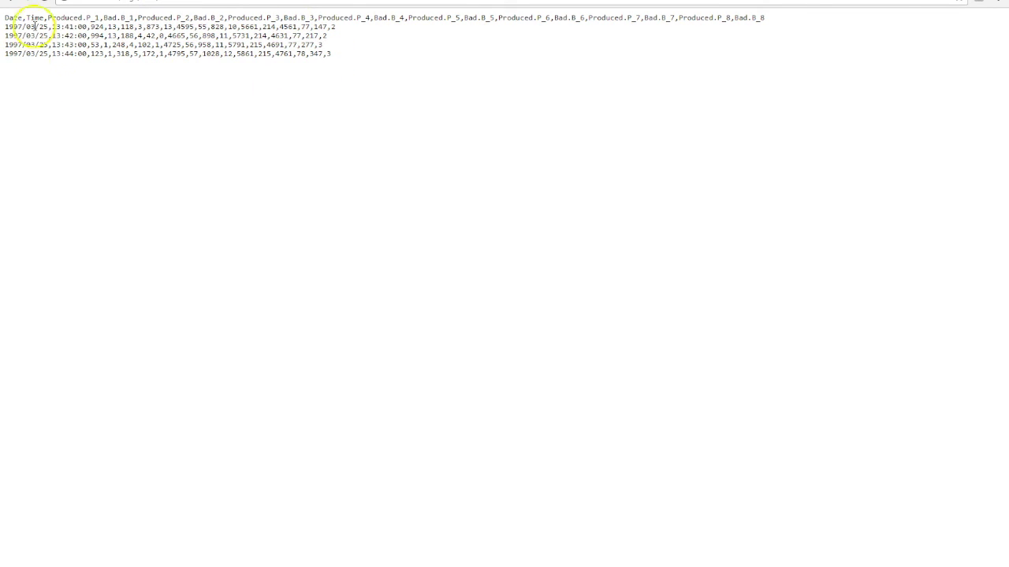
- Go back twice from the KPI CSV file to the Directory of Available Logs listing KPIs and Worm
click(11, 1)
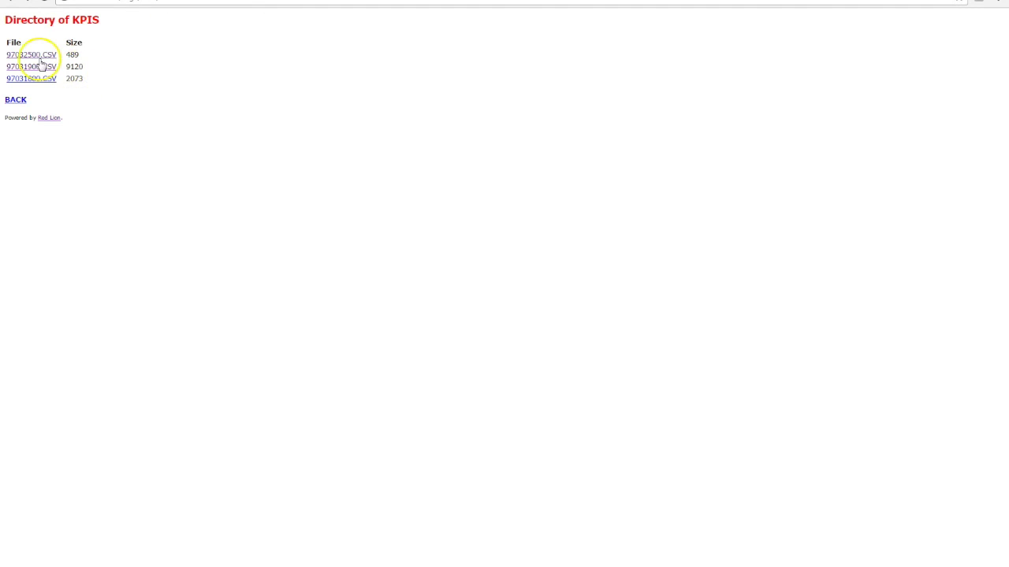
click(10, 1)
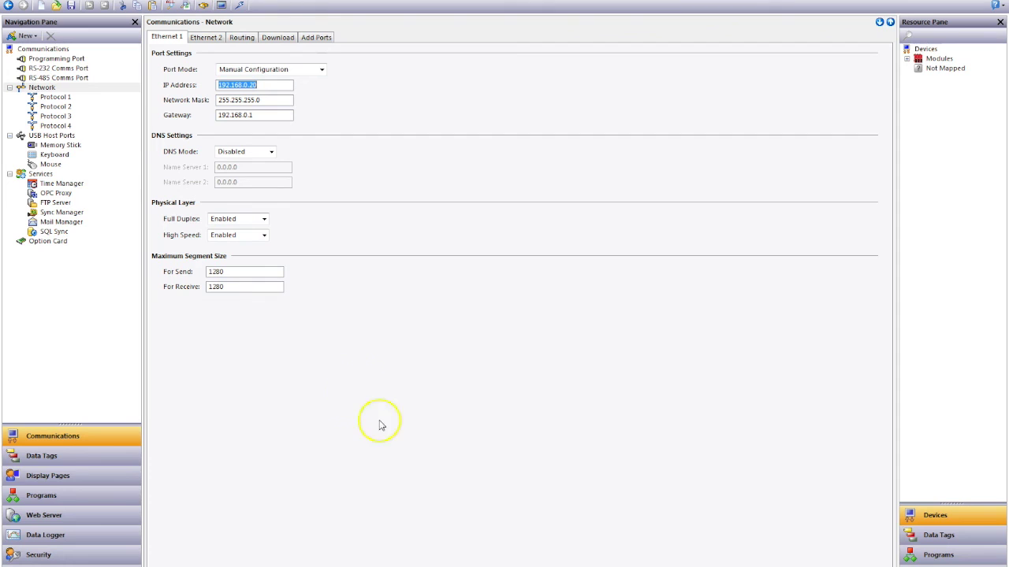
- On the Web Server Settings tab, confirm the server is enabled on port 80 with Data Log Access on
click(79, 515)
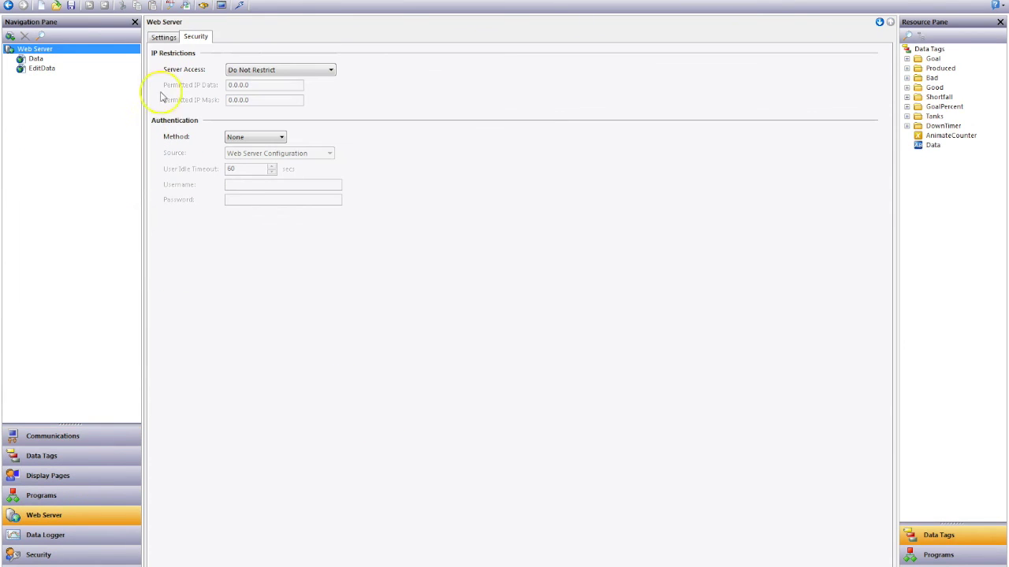
click(164, 37)
click(166, 69)
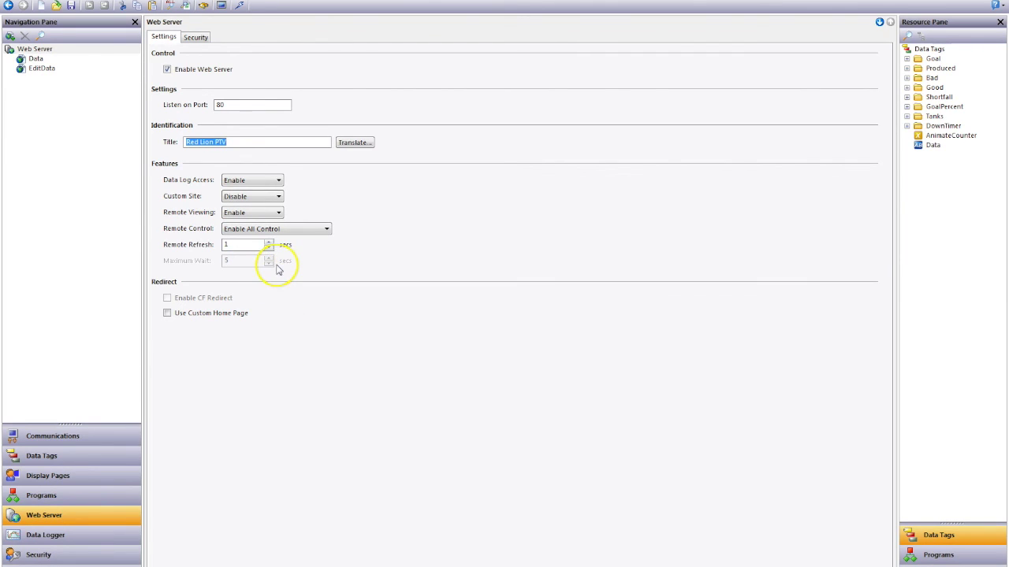
mouse_move(239, 183)
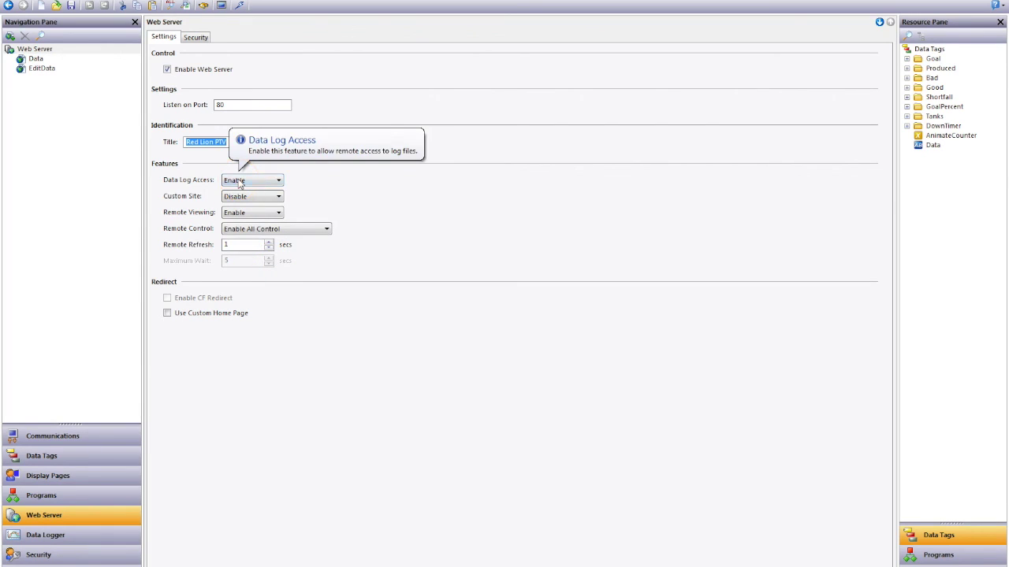